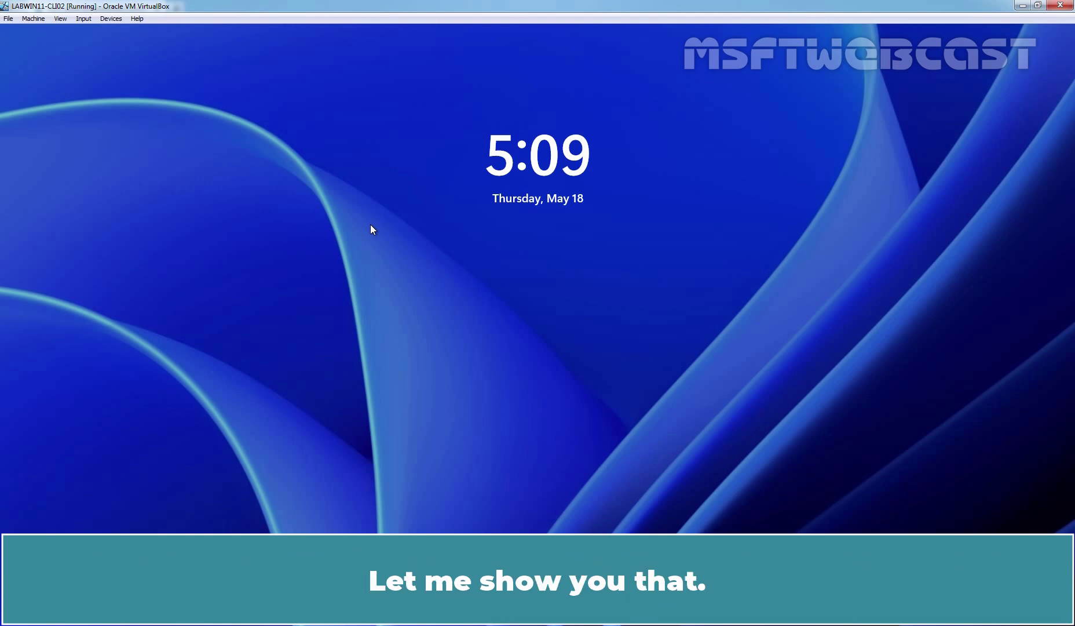
# Unlock the Windows 11 VM's lock screen and sign in with Test User1's PIN.
pyautogui.click(370, 224)
pyautogui.write('12345')
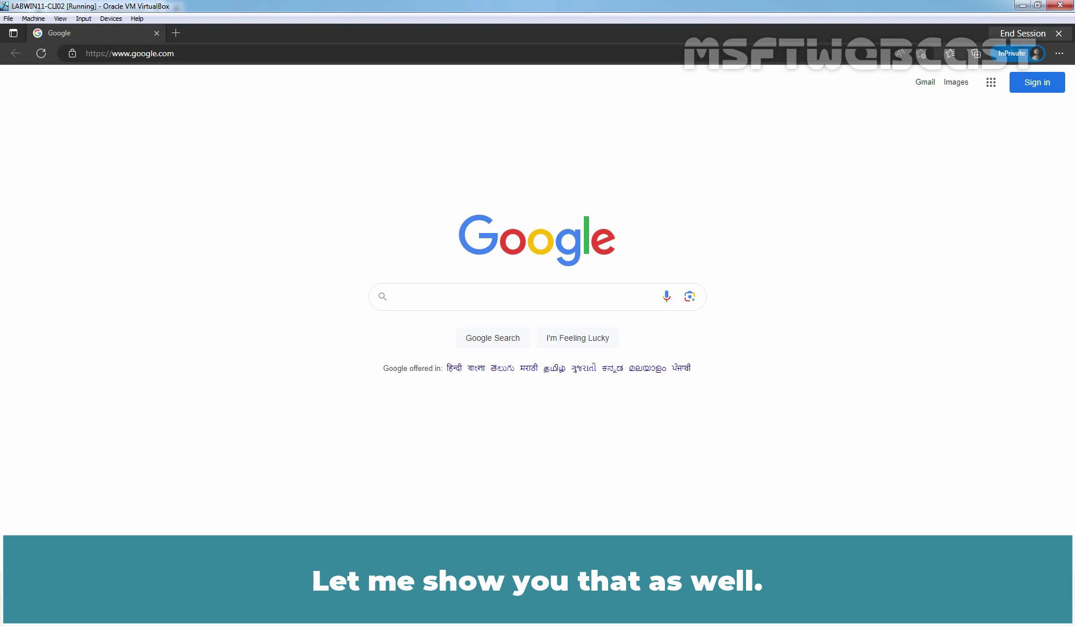
# Send Ctrl-Alt-Del through VirtualBox's Input > Keyboard menu and dismiss the lock screen to reach sign-in.
pyautogui.click(87, 20)
pyautogui.moveTo(97, 35)
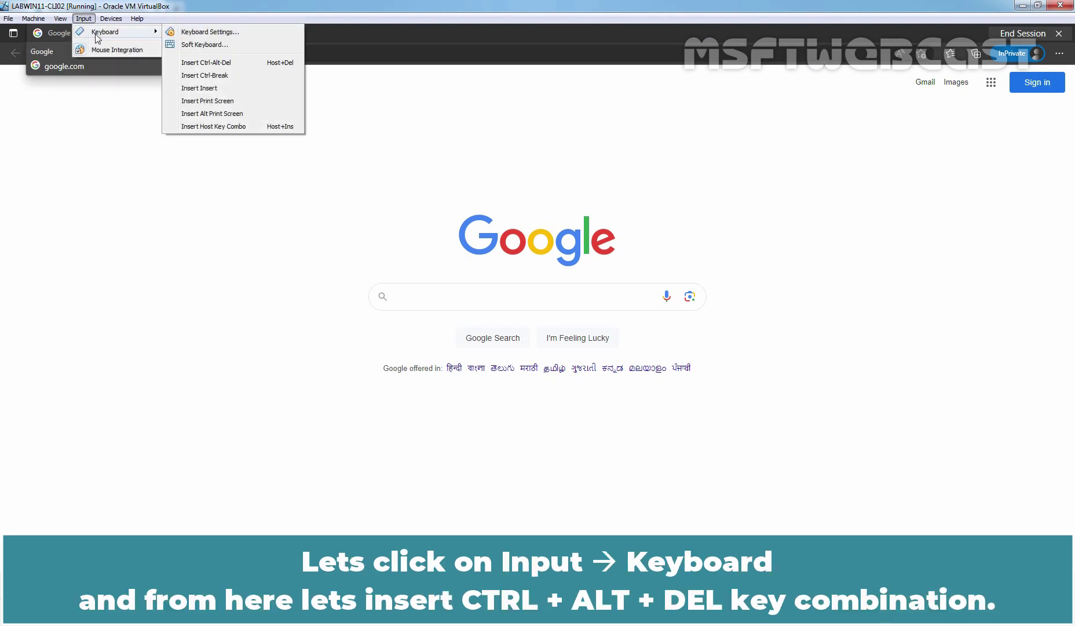
pyautogui.click(203, 67)
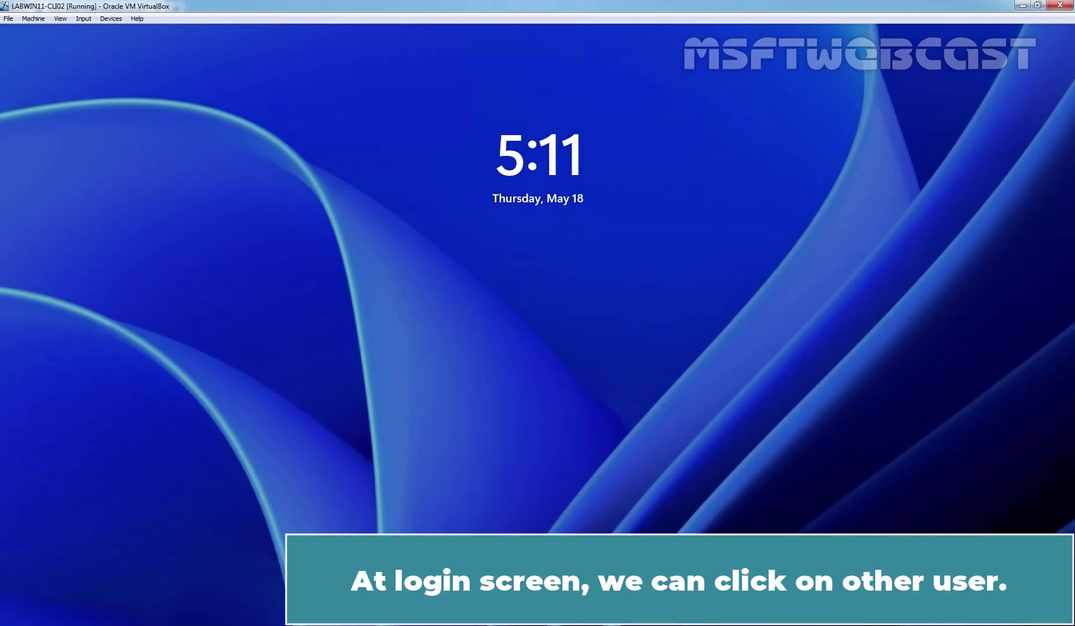
pyautogui.click(382, 264)
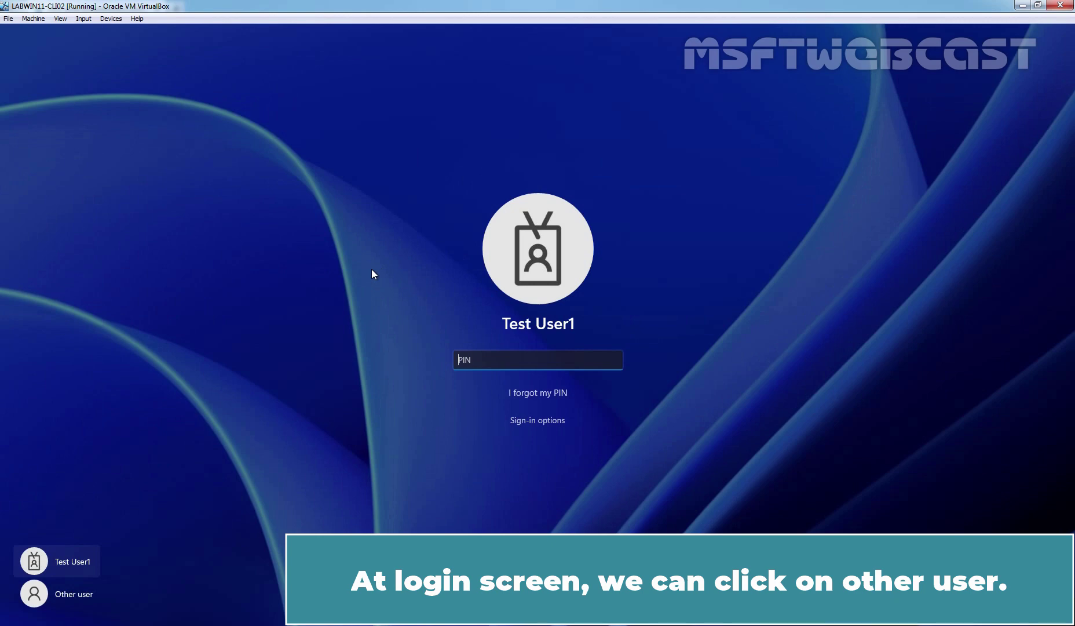
# Sign in as Other user with the second test user's e-mail address and password.
pyautogui.click(60, 593)
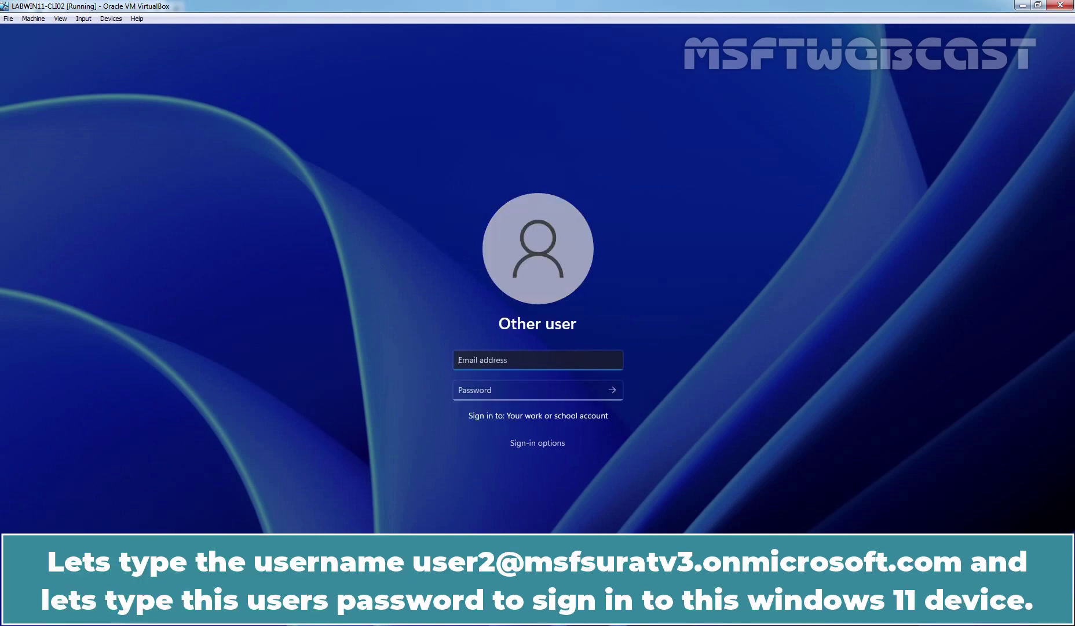
pyautogui.press('Tab')
pyautogui.write('••••••••••')
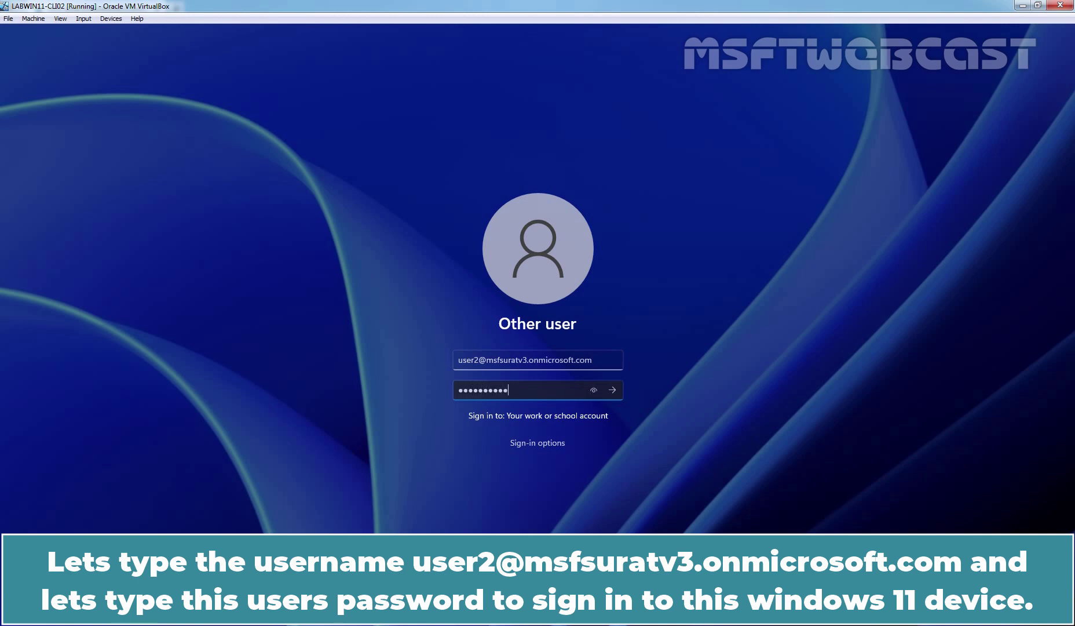
pyautogui.press('Return')
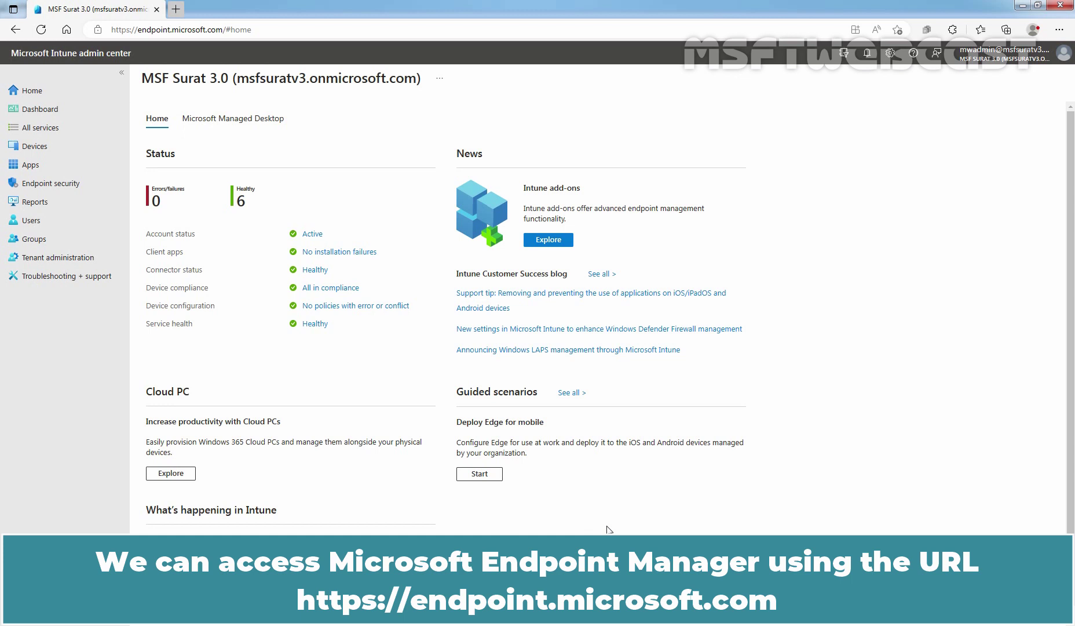
# Create a new Windows 10 and later configuration profile of type Settings catalog.
pyautogui.click(34, 147)
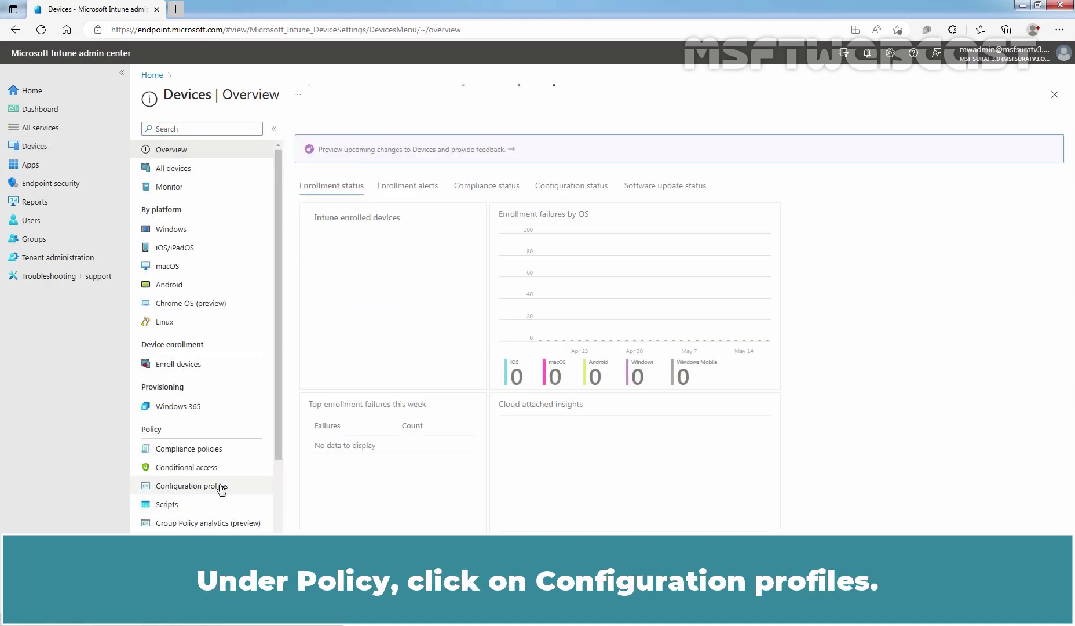
pyautogui.click(220, 486)
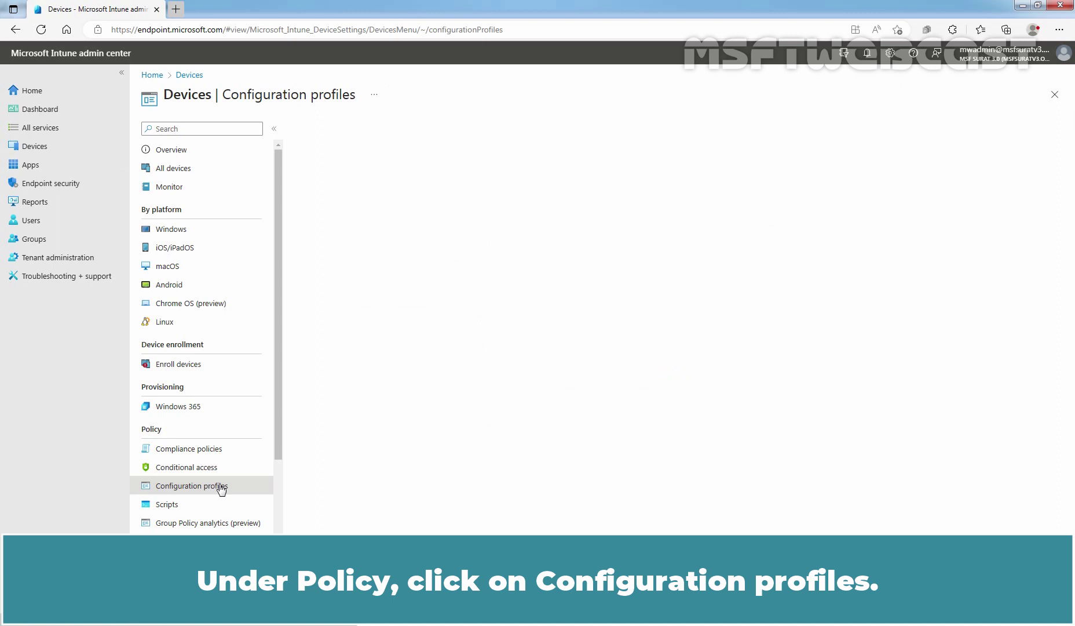
pyautogui.click(334, 163)
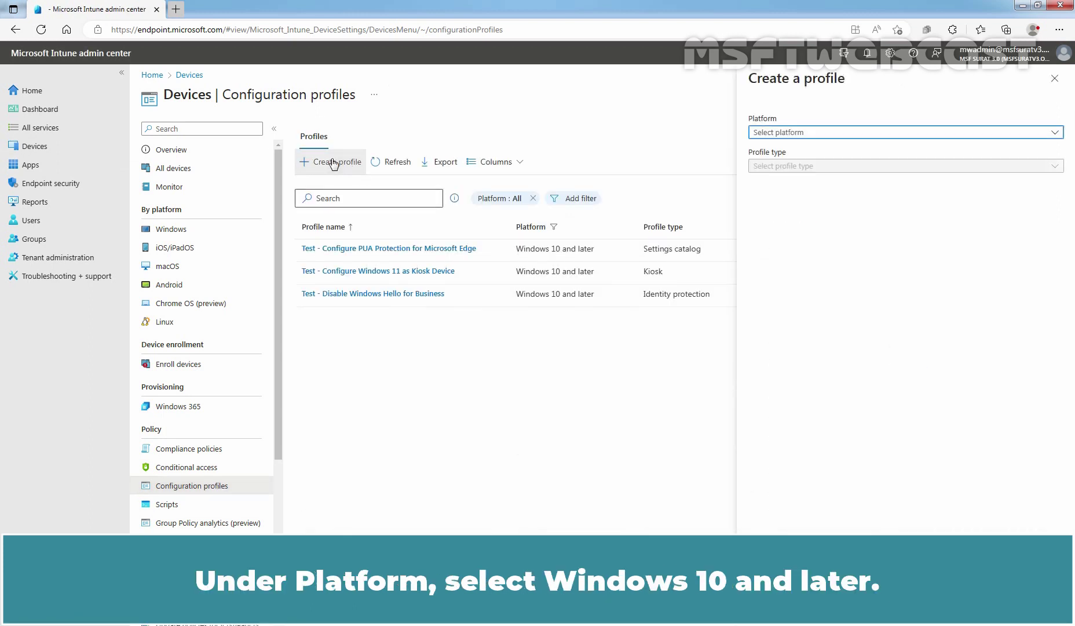
pyautogui.click(780, 134)
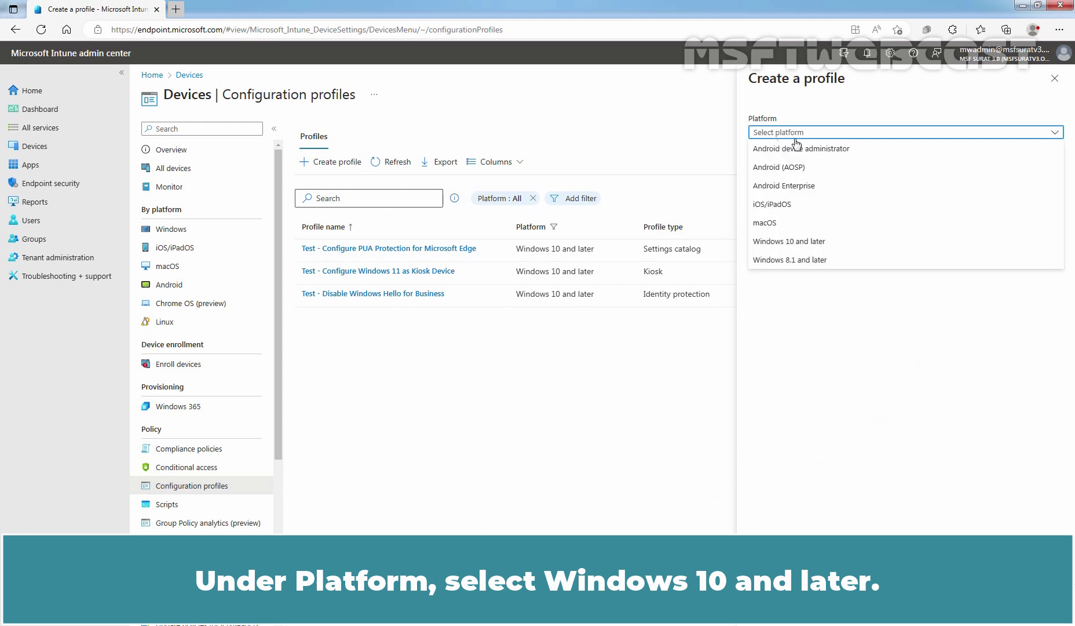
pyautogui.click(812, 243)
pyautogui.click(779, 168)
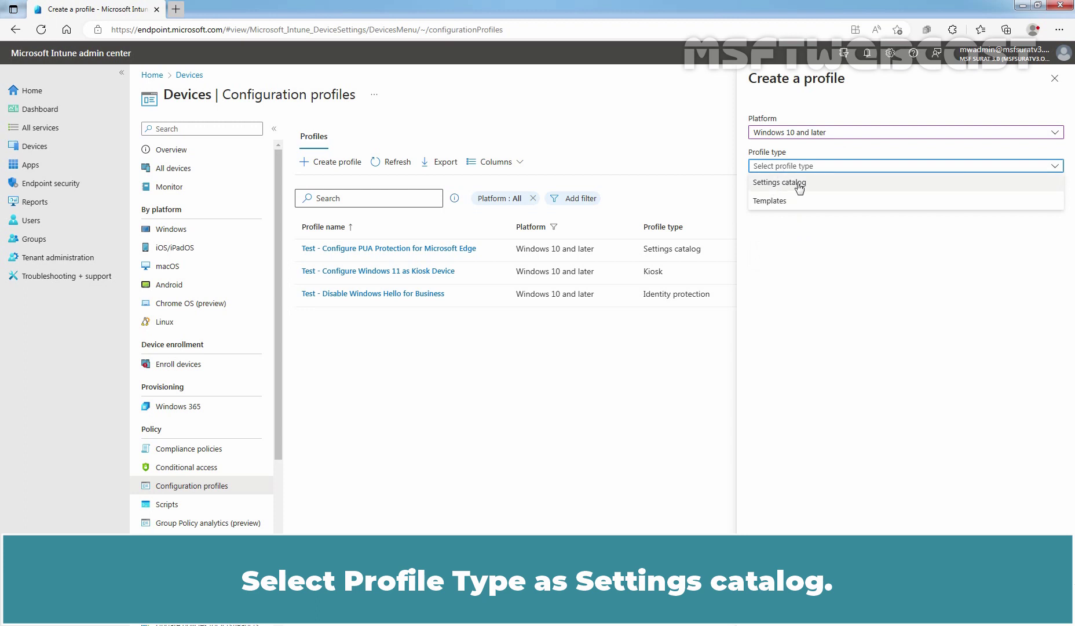
pyautogui.click(798, 184)
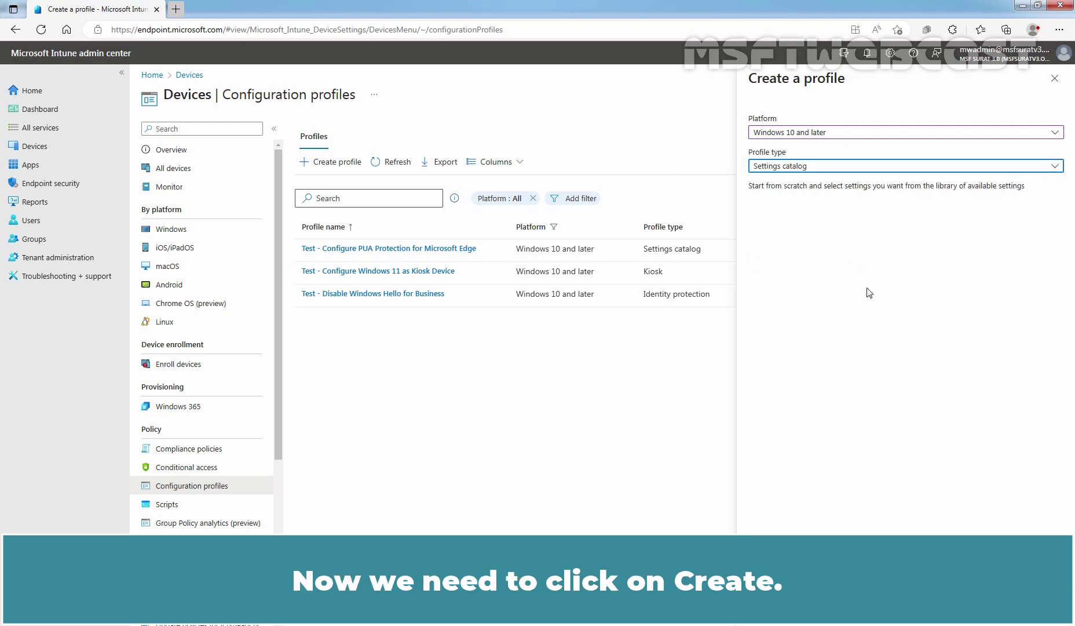
pyautogui.click(764, 607)
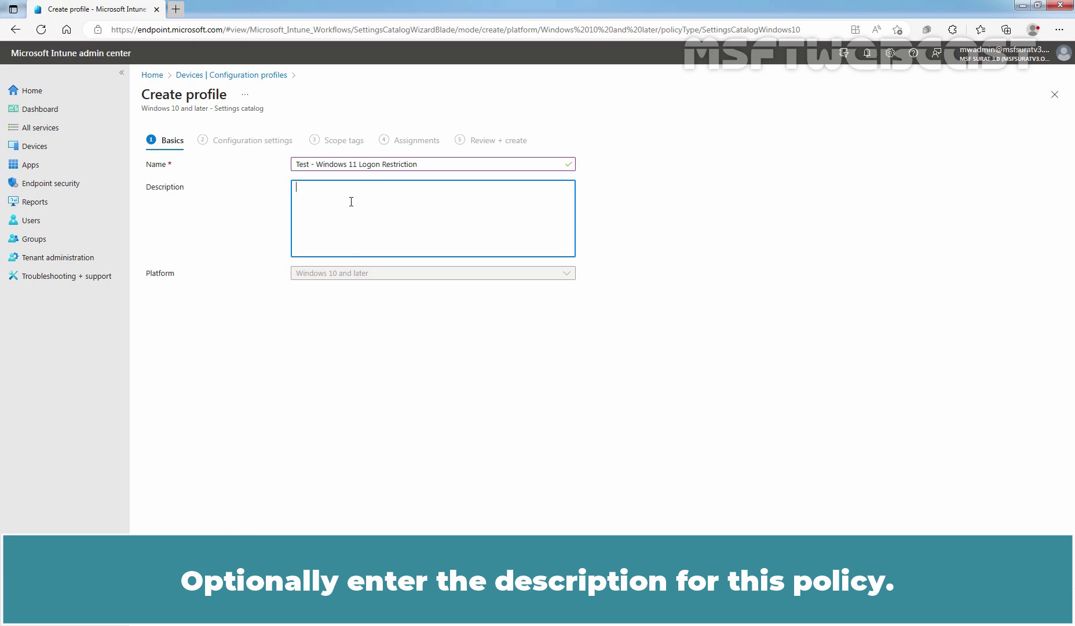
# Describe the profile as restricting which users can log on to targeted Windows devices.
pyautogui.write('This device configuration profile will restricy which users can logon into targeted windows 11 devices.')
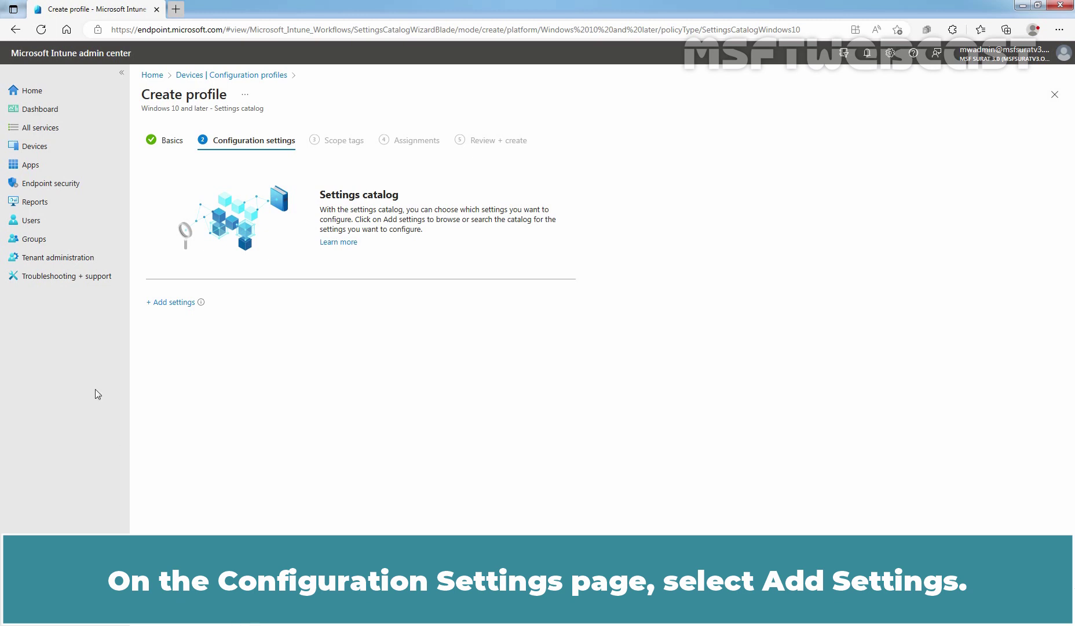
# Add Allow Local Log On from the User Rights category in the settings picker.
pyautogui.click(173, 302)
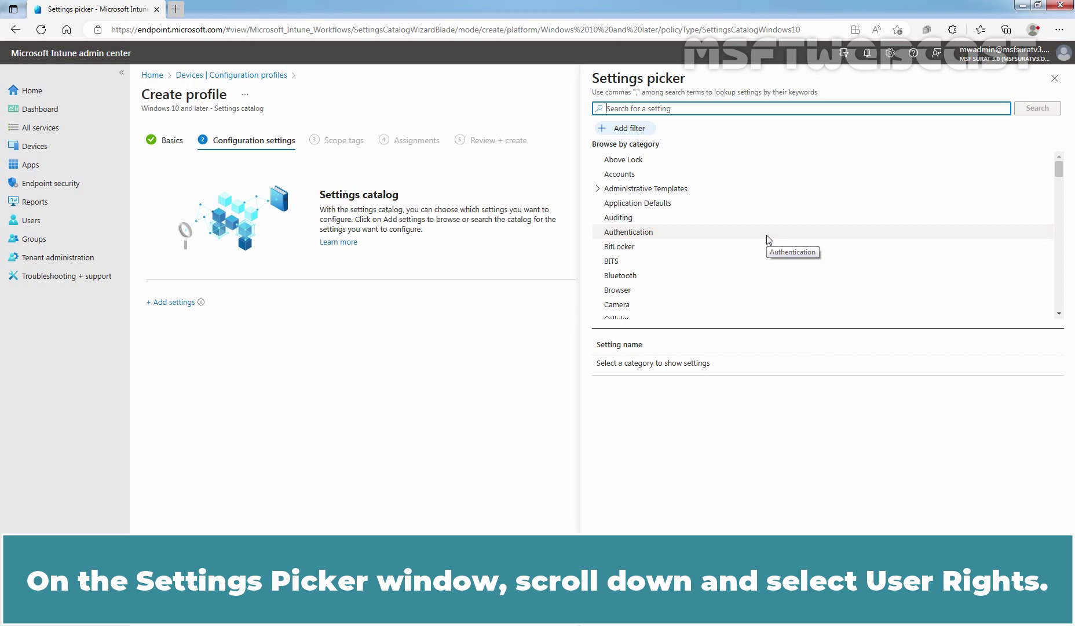
pyautogui.scroll(-5, 768, 240)
pyautogui.scroll(-15, 768, 240)
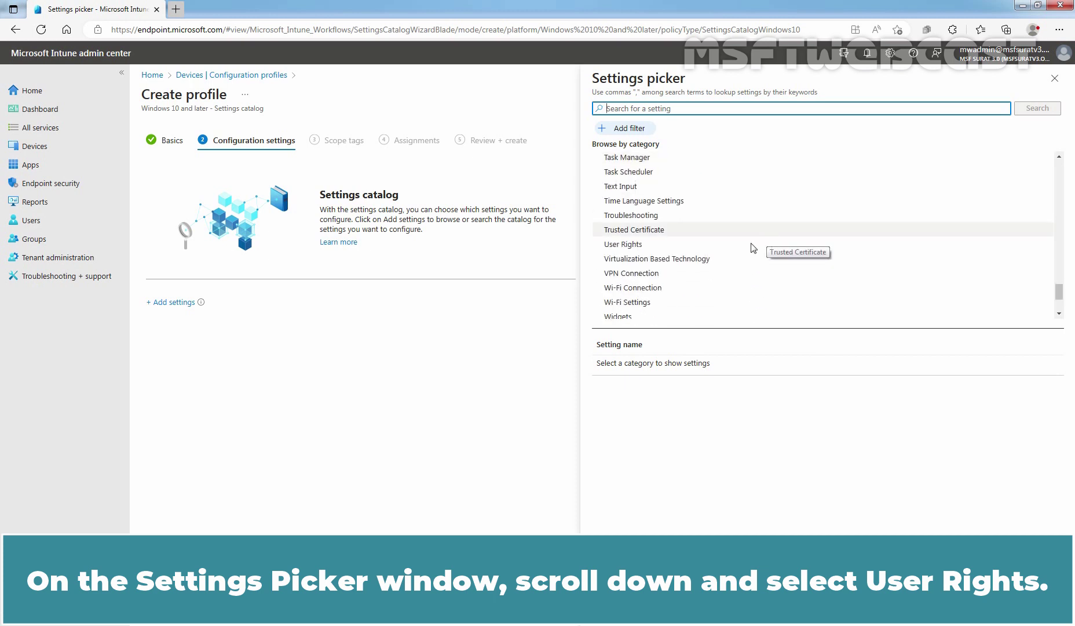
pyautogui.click(632, 246)
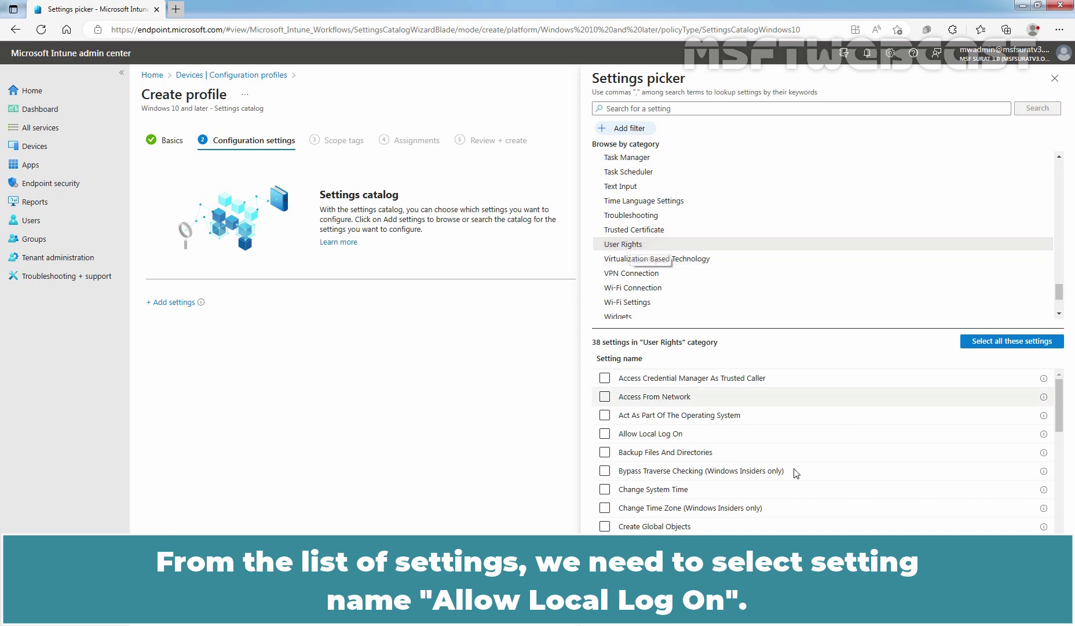
pyautogui.click(605, 434)
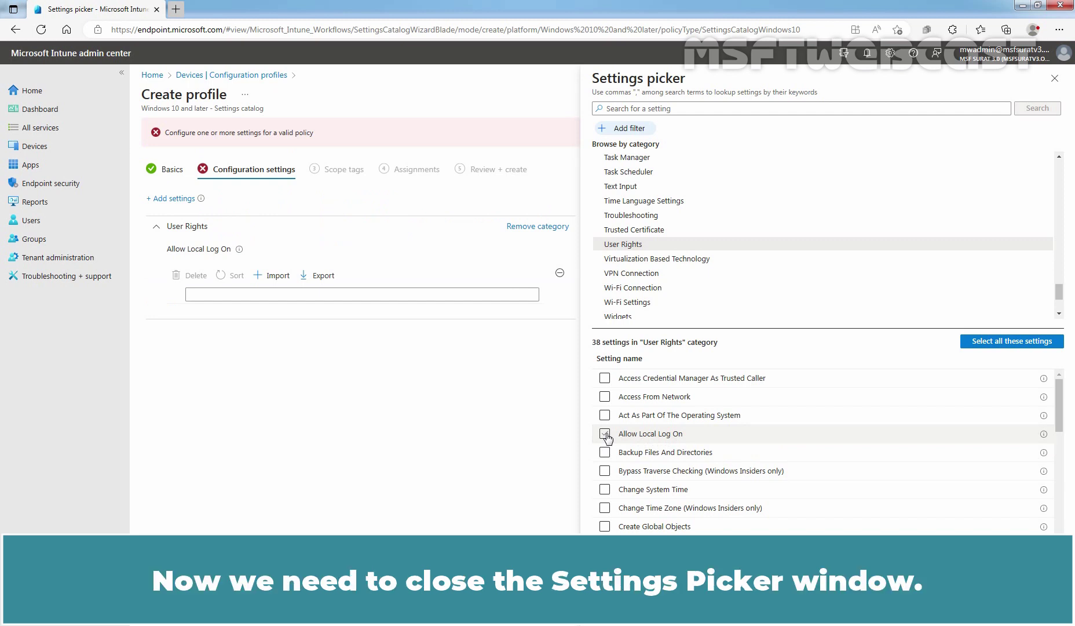
# Close the settings picker to return to the Allow Local Log On setting.
pyautogui.click(1054, 79)
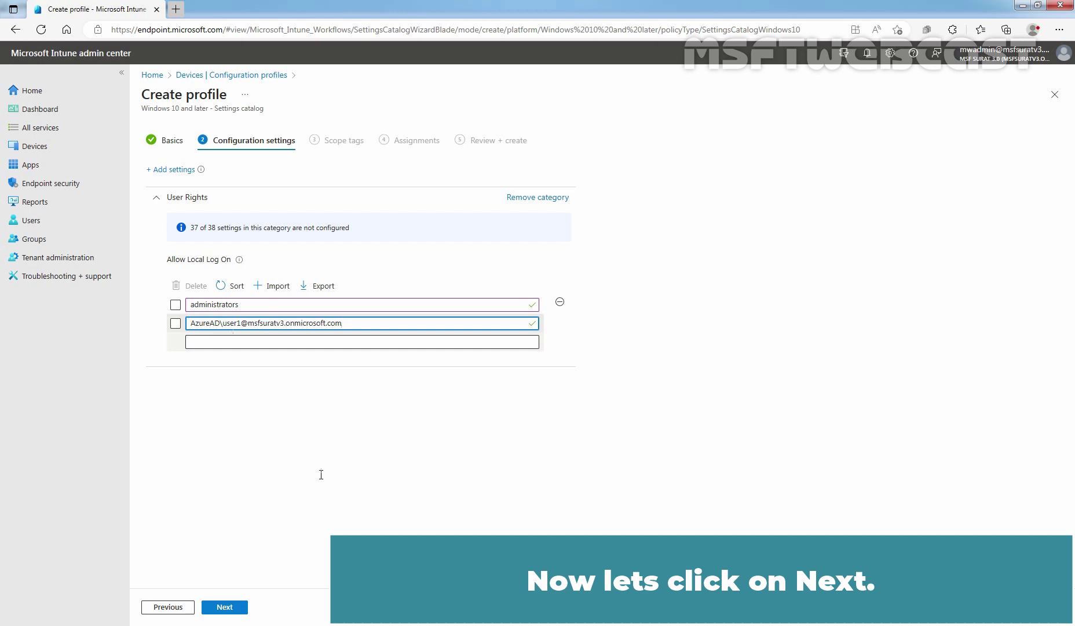
# Keep the Default scope tag and assign the profile to the Test_Win11Client group.
pyautogui.click(227, 607)
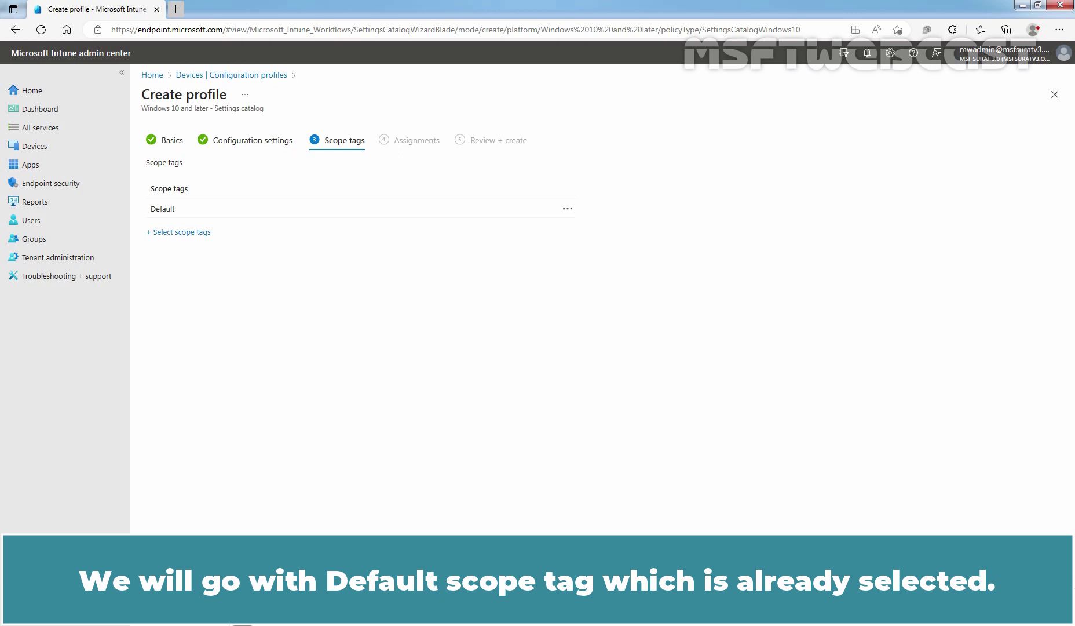
pyautogui.click(231, 611)
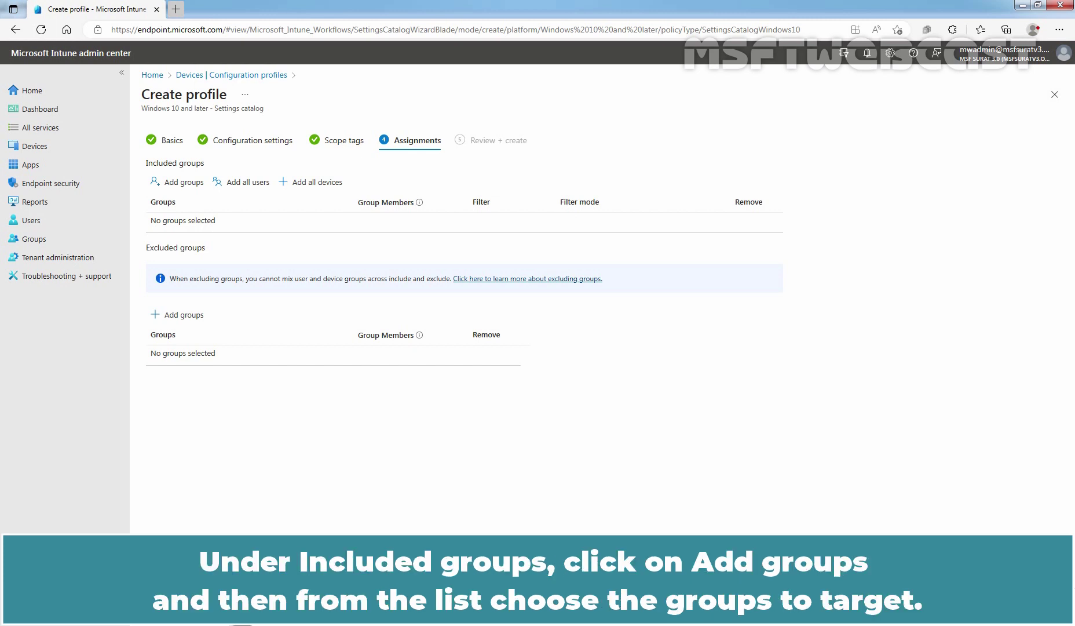
pyautogui.click(190, 189)
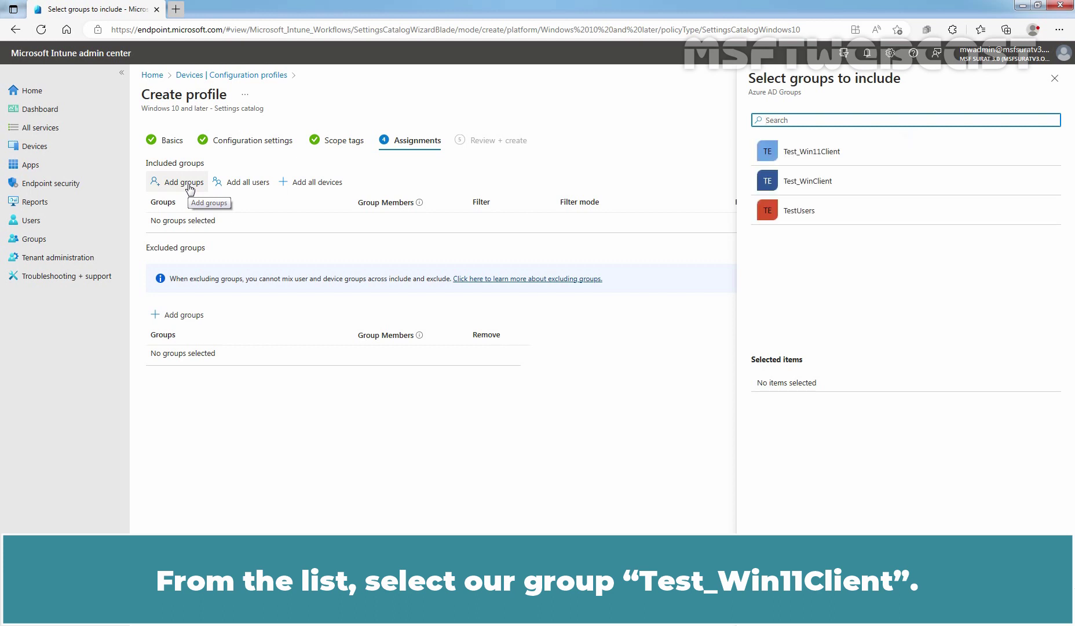
pyautogui.click(849, 156)
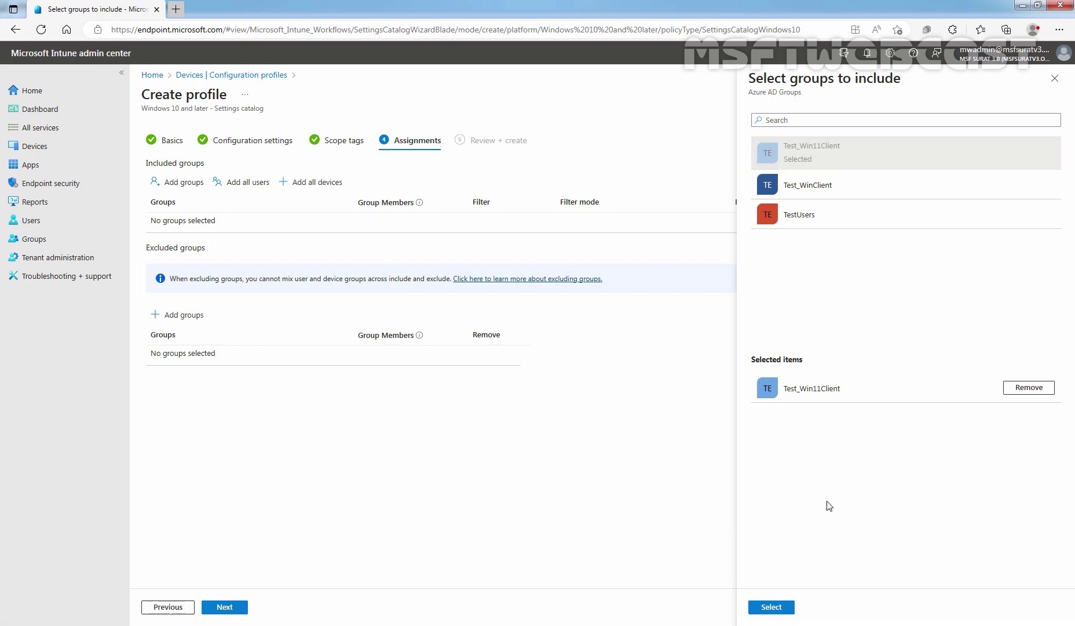
pyautogui.click(772, 606)
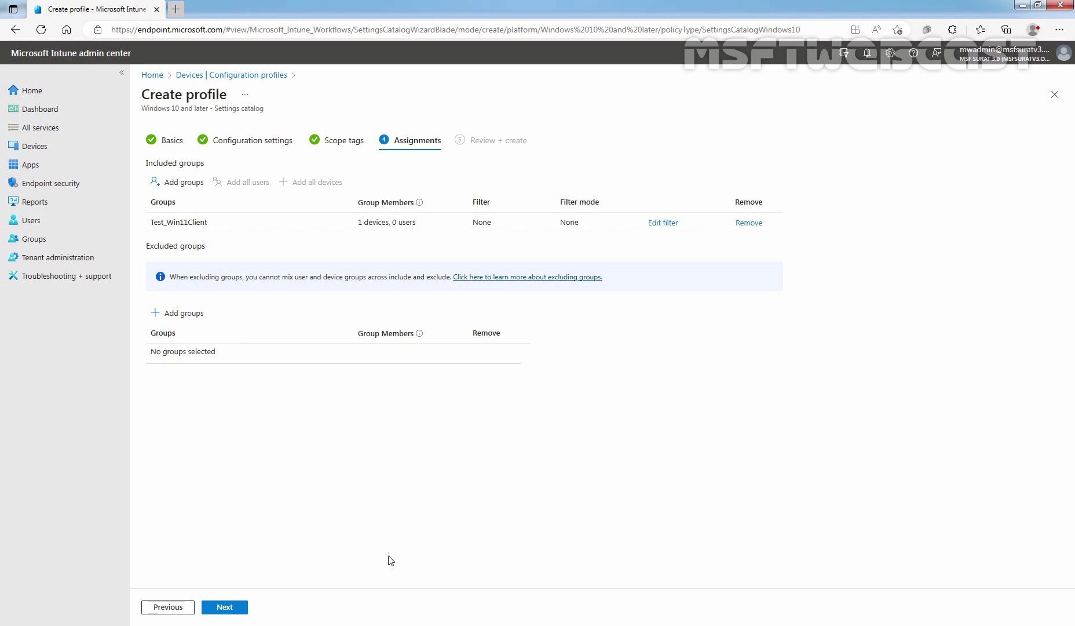
pyautogui.click(225, 607)
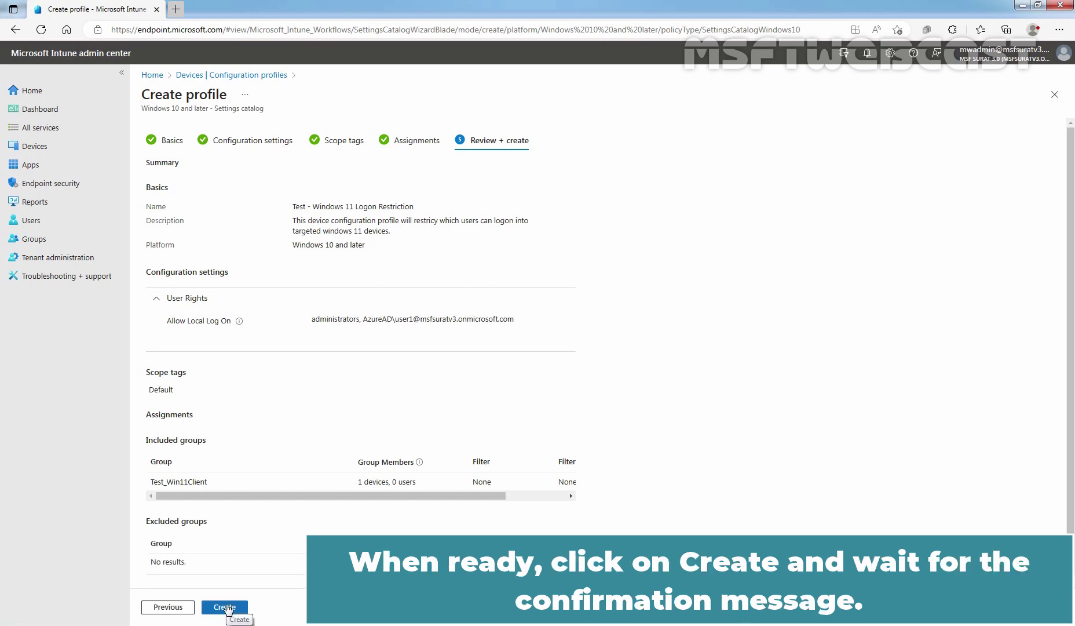
# Create the Test - Windows 11 Logon Restriction profile from Review + create.
pyautogui.click(226, 607)
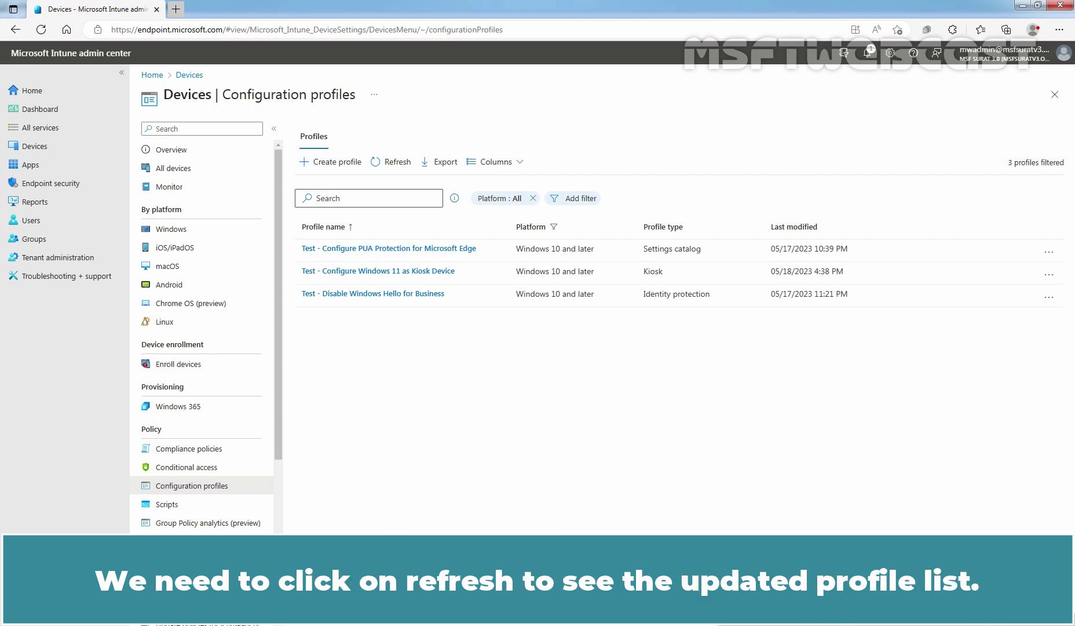
# Refresh the Configuration profiles list to show the new profile.
pyautogui.click(388, 165)
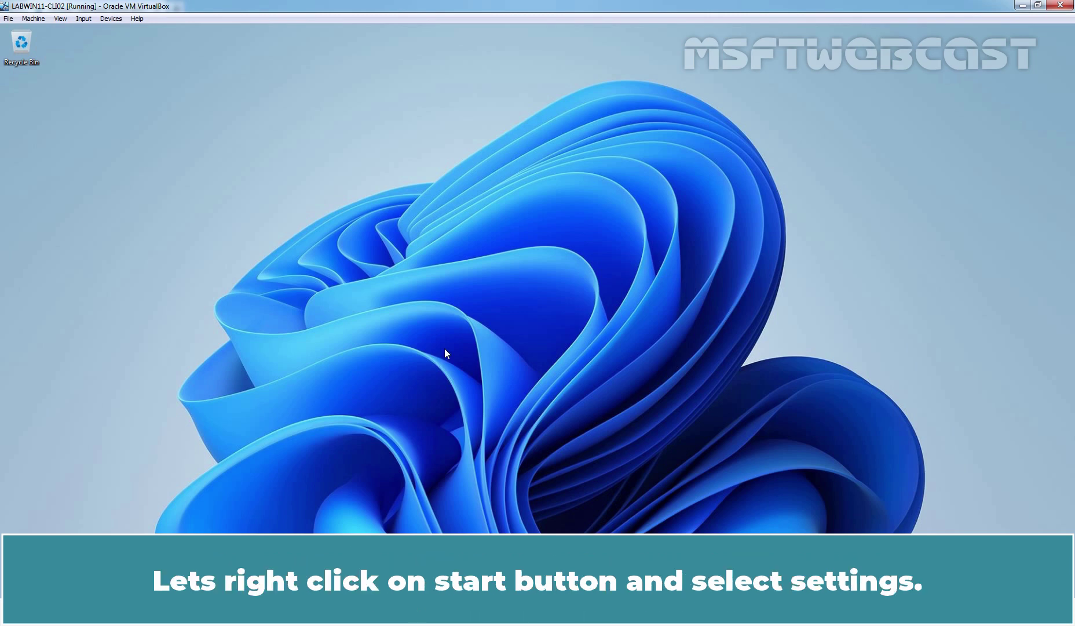
# Show the connected work account's management info under Accounts > Access work or school, including its sync status.
pyautogui.press('super+x')
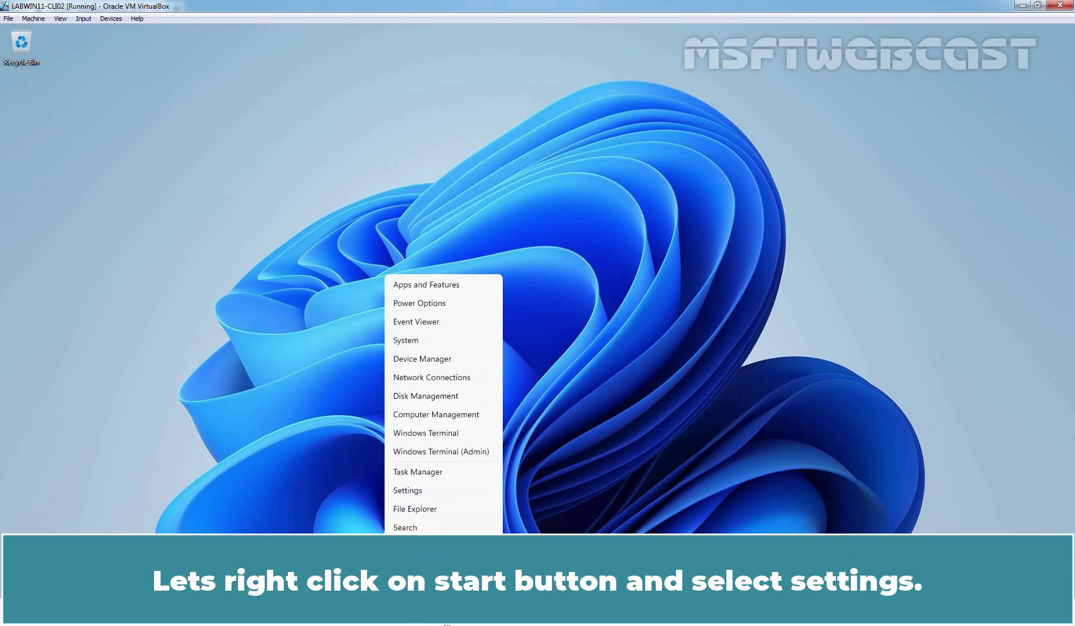
pyautogui.click(429, 497)
pyautogui.click(88, 284)
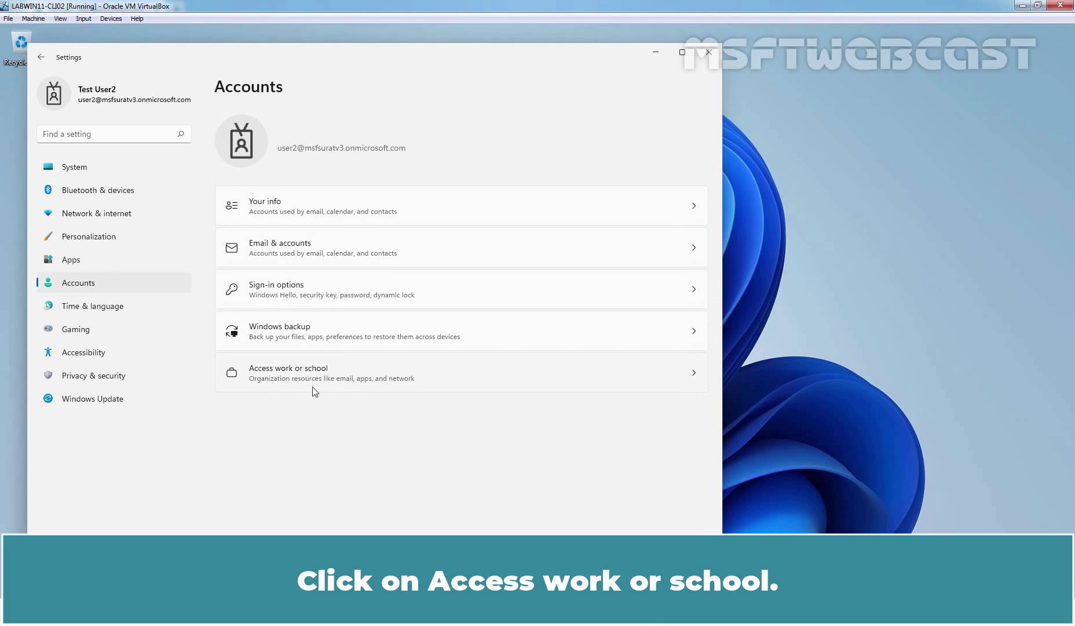
pyautogui.click(284, 375)
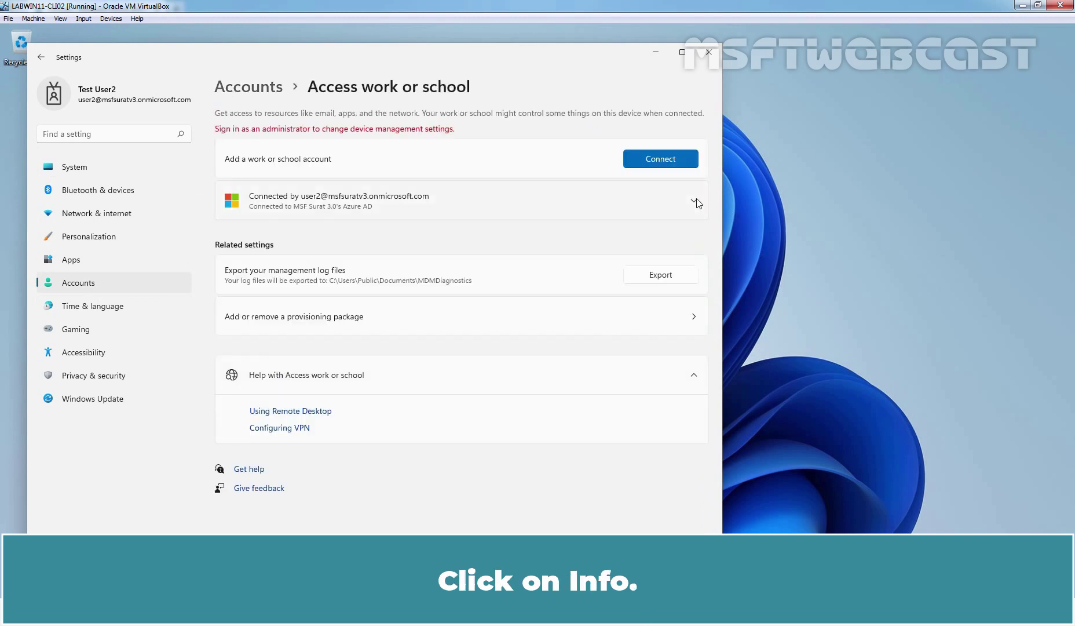
pyautogui.click(698, 201)
pyautogui.click(638, 238)
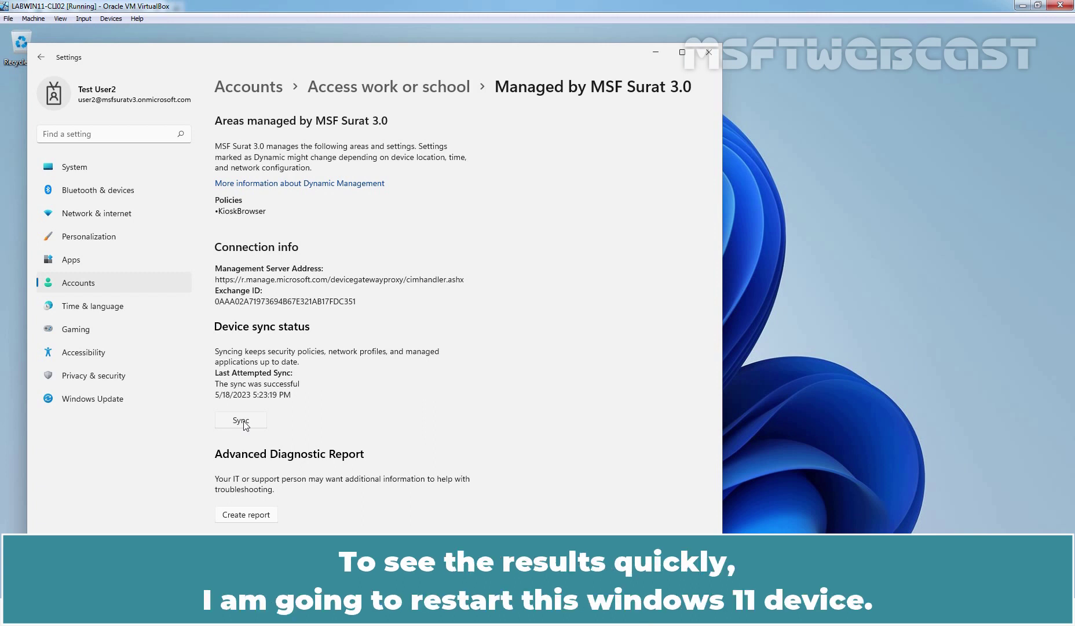
# Close Settings and restart Windows 11, confirming despite other signed-in users.
pyautogui.click(709, 53)
pyautogui.hotkey('alt', 'F4')
pyautogui.press('Down')
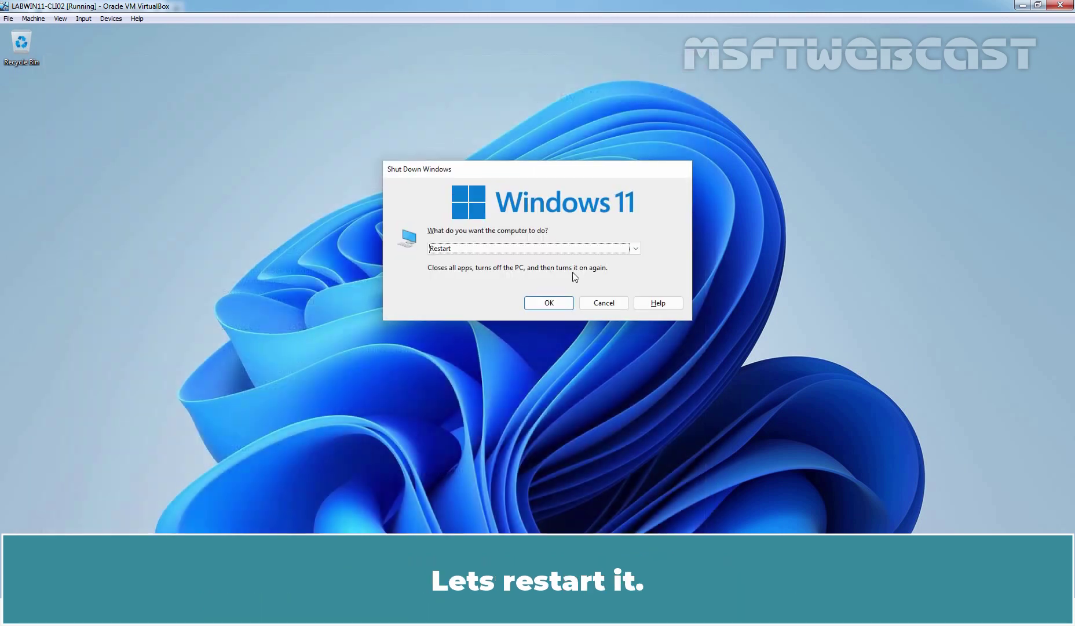
pyautogui.click(557, 302)
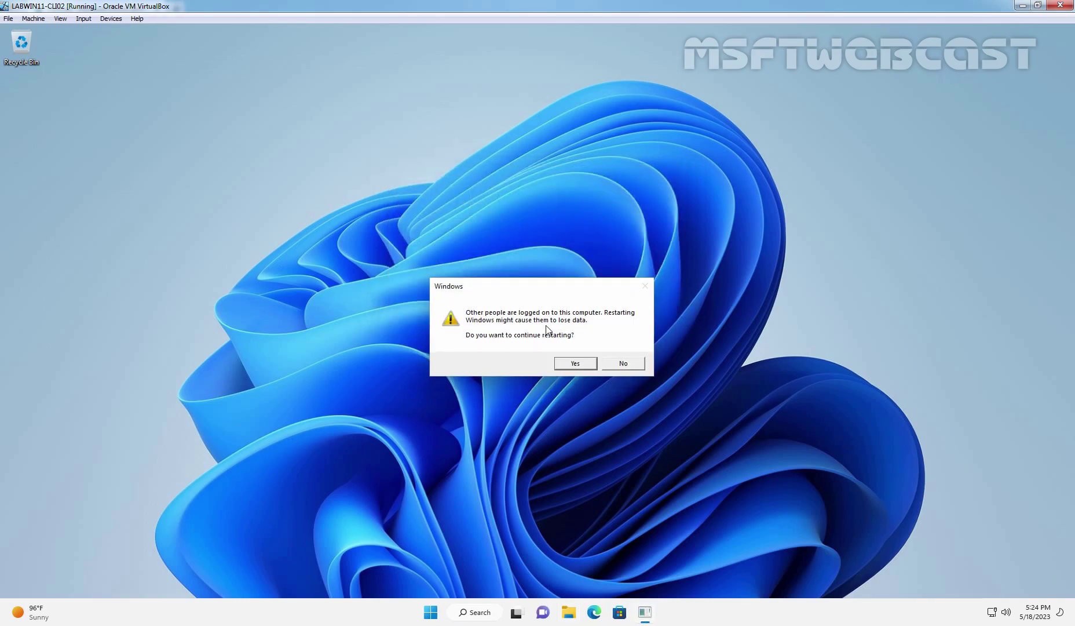
pyautogui.click(571, 363)
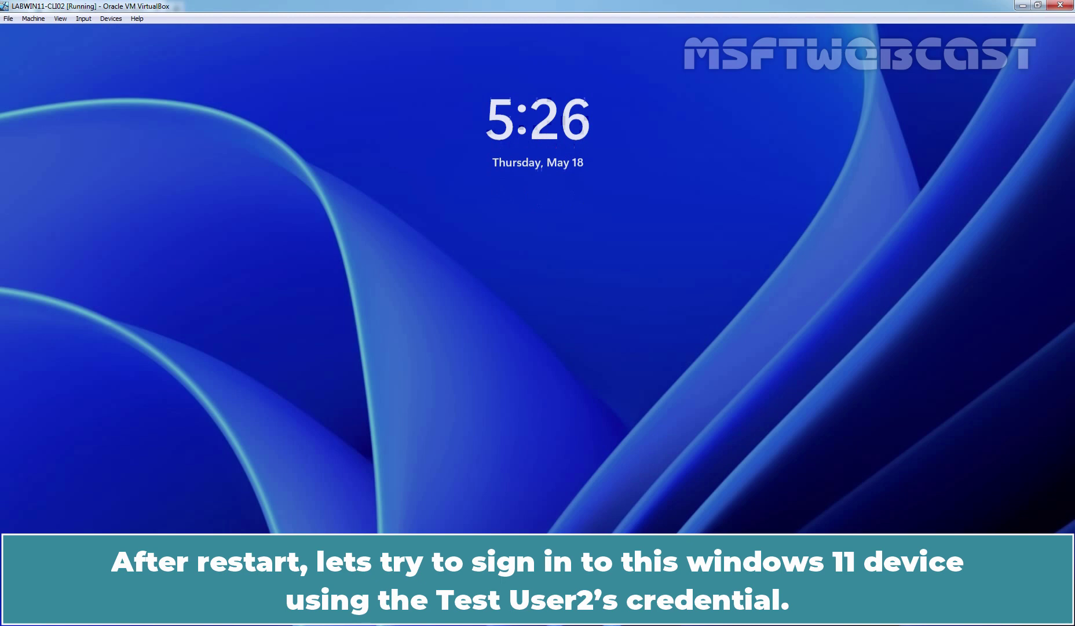
pyautogui.click(377, 345)
pyautogui.write('12345')
pyautogui.press('Return')
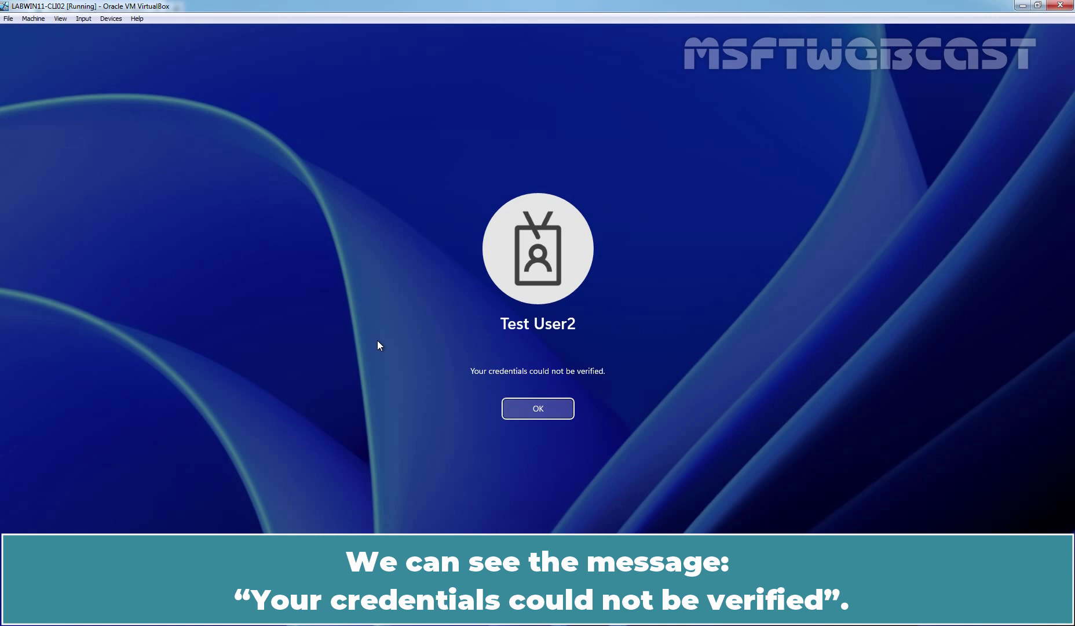
pyautogui.click(513, 405)
pyautogui.click(543, 432)
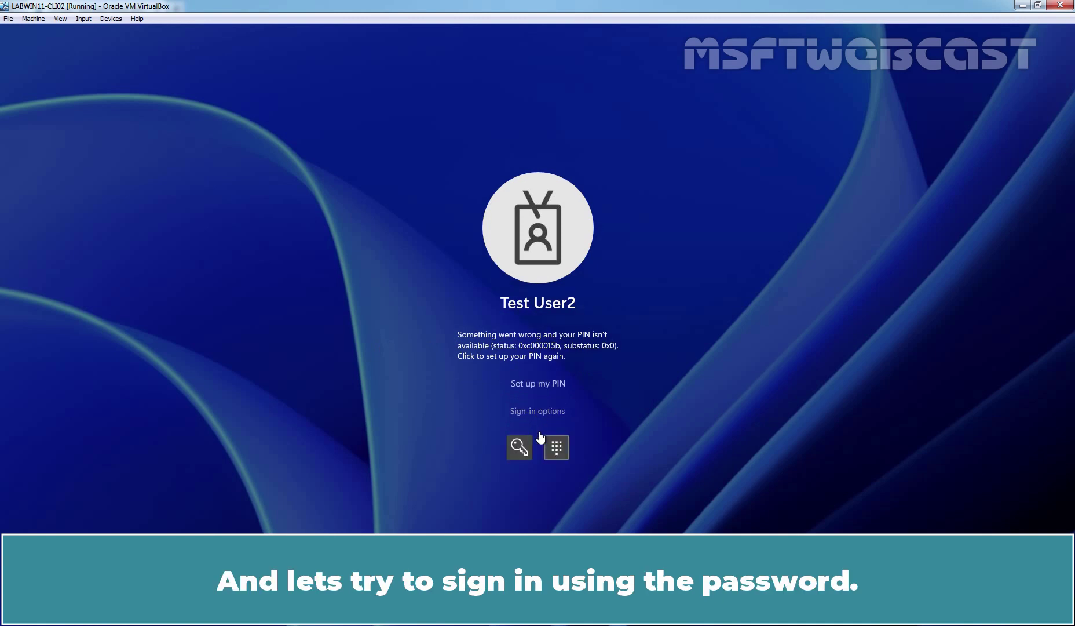
pyautogui.click(519, 448)
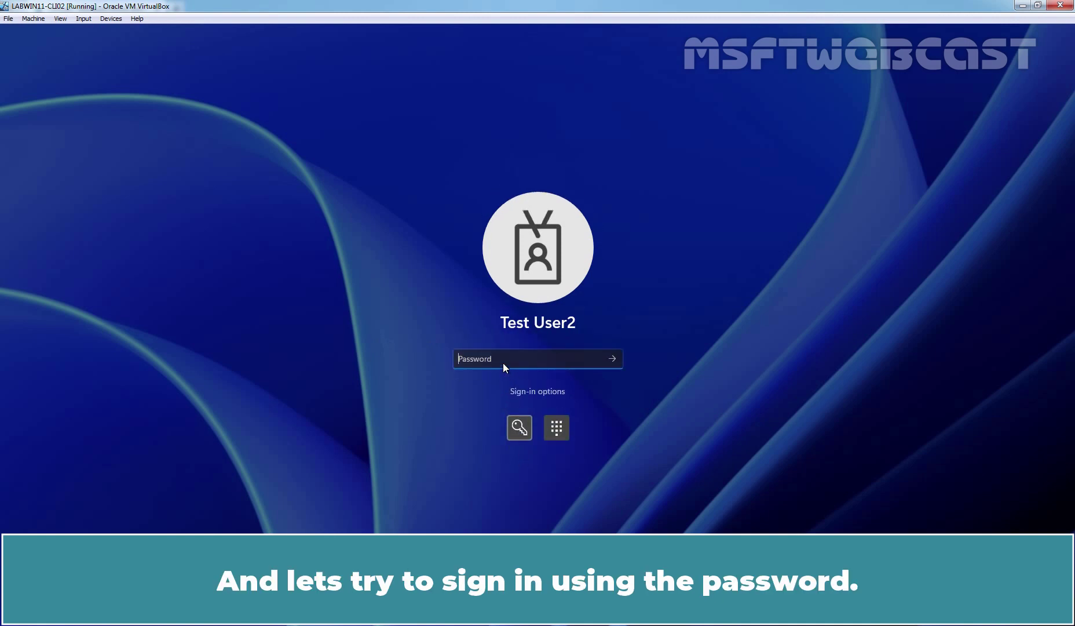
pyautogui.write('••••••••••')
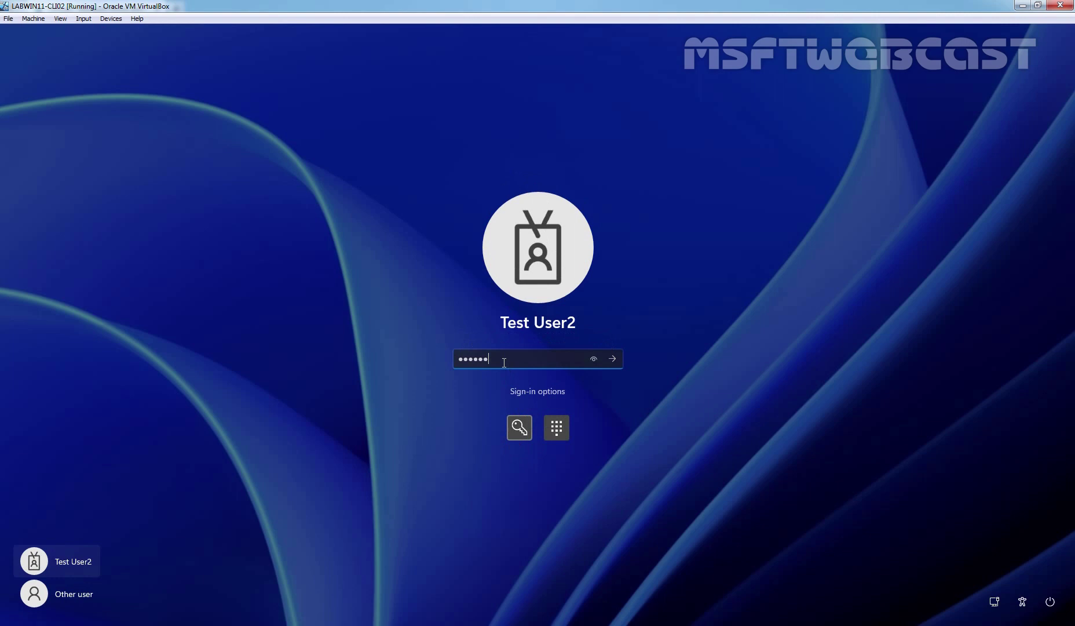
pyautogui.press('Return')
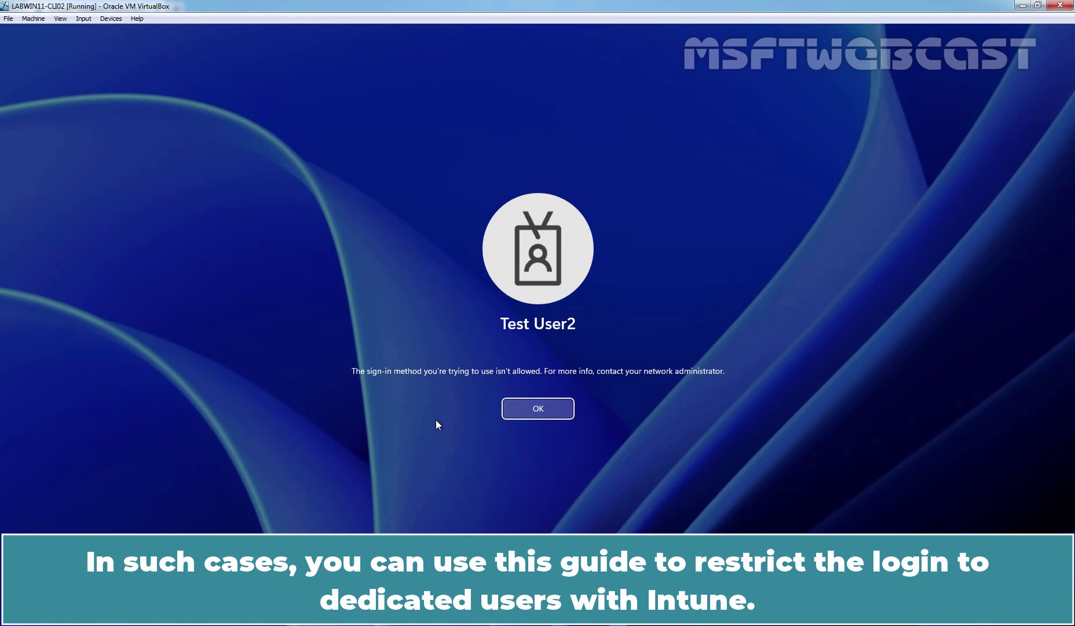
pyautogui.press('Return')
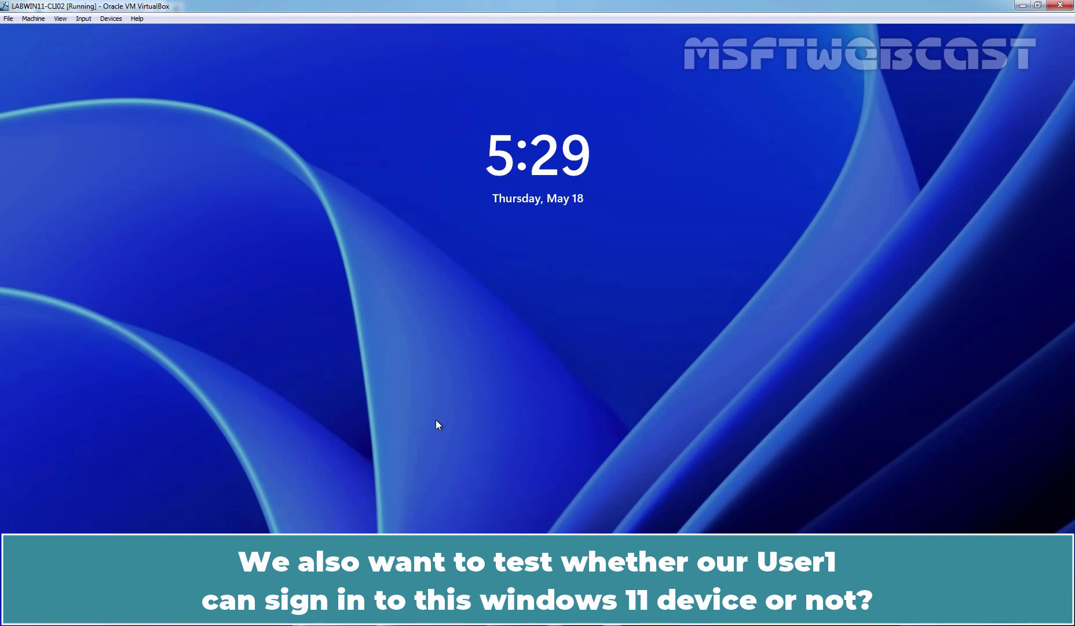
# Sign in as Other user with Test User1's work e-mail and password.
pyautogui.click(437, 424)
pyautogui.click(62, 602)
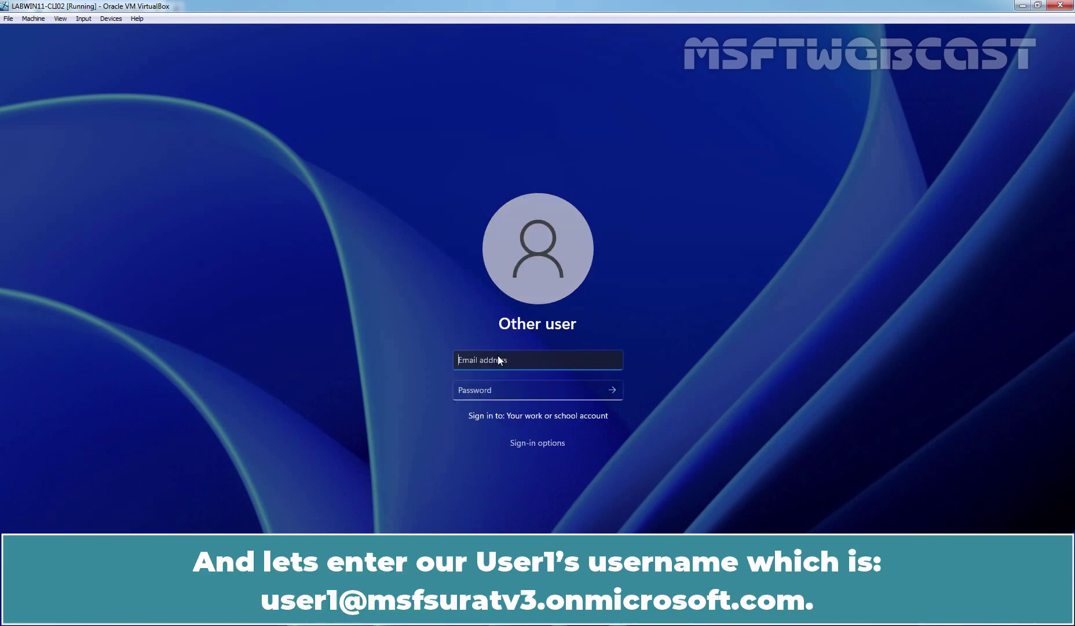
pyautogui.press('Tab')
pyautogui.write('******')
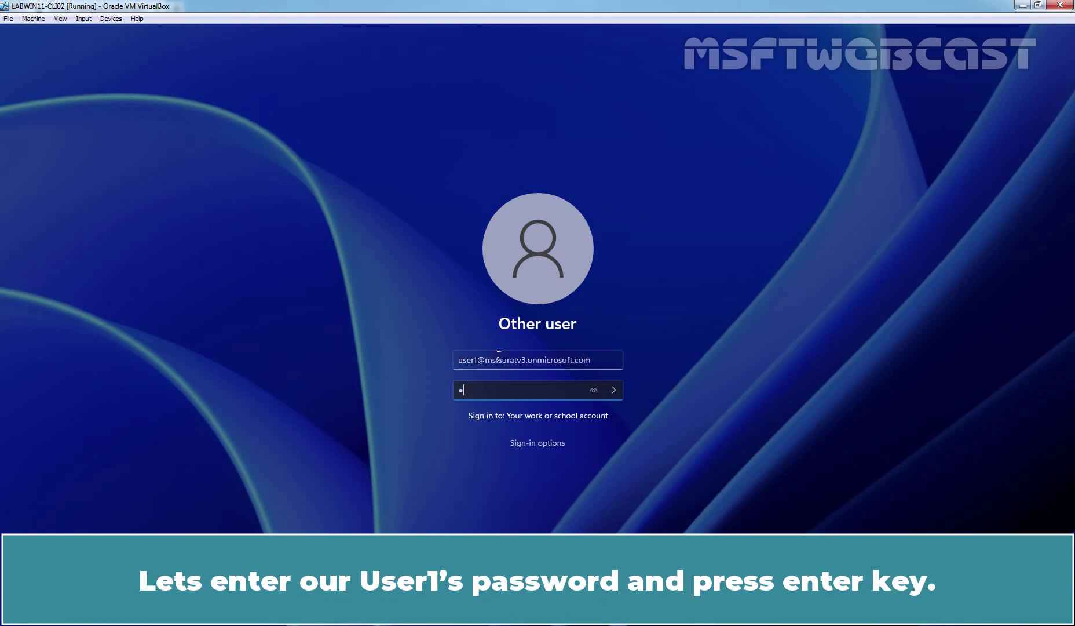
pyautogui.write('****')
pyautogui.press('Return')
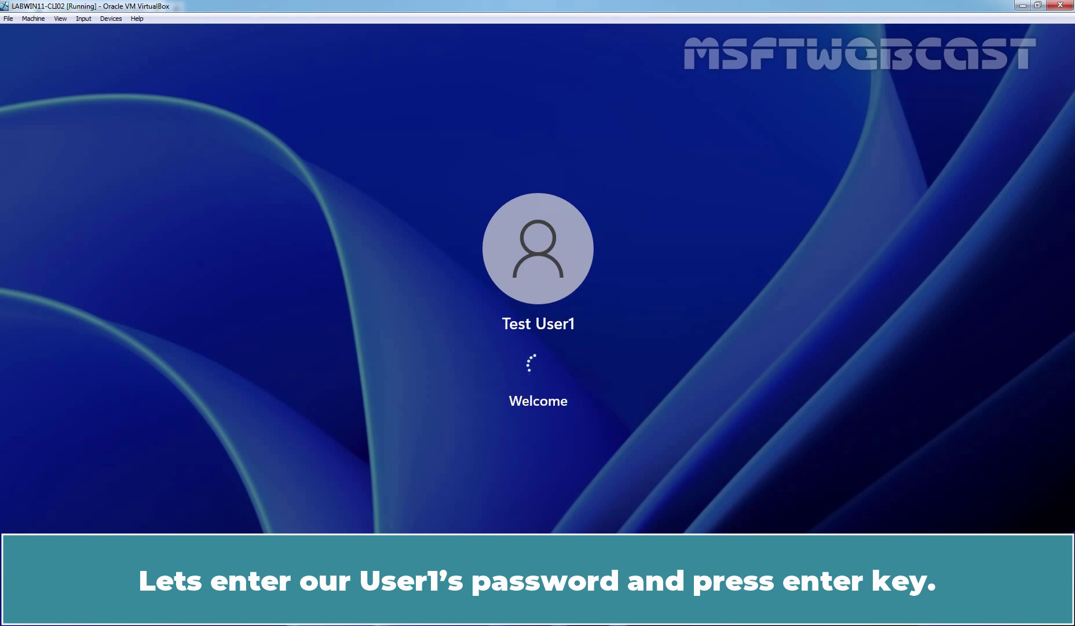